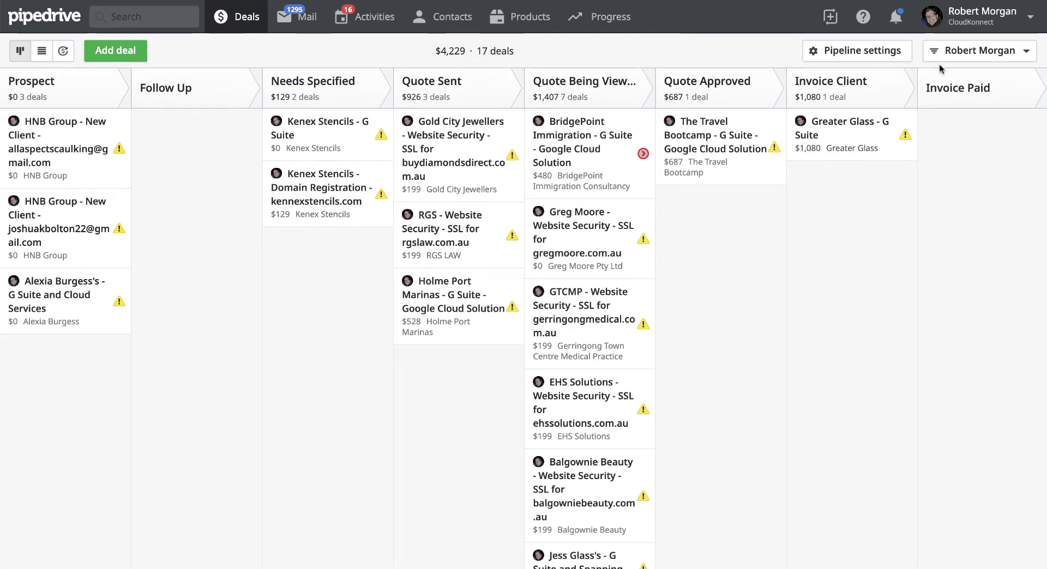
# Open the data field customisation settings and show the fields for people
pyautogui.click(964, 21)
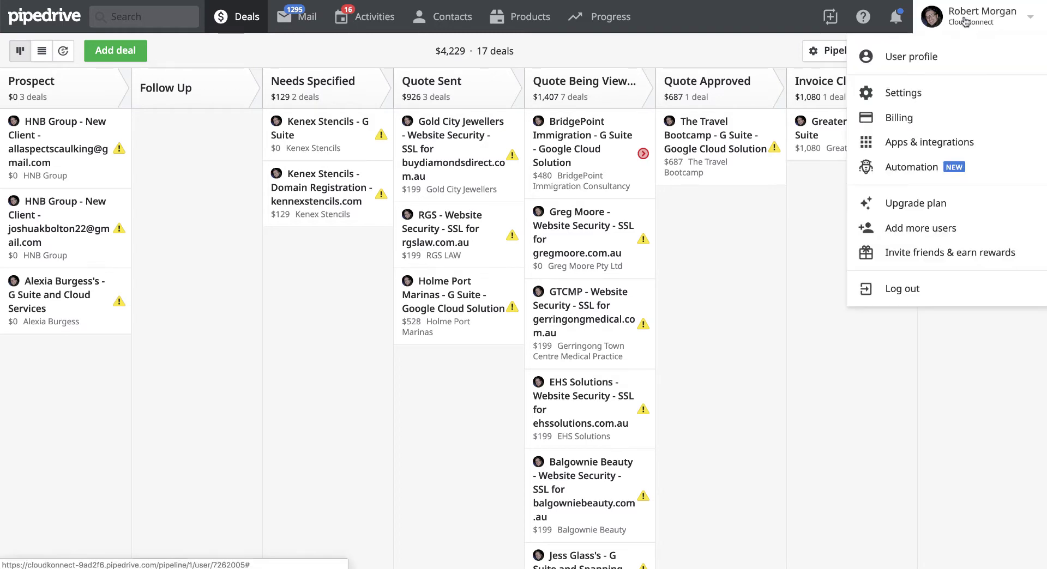
pyautogui.click(912, 94)
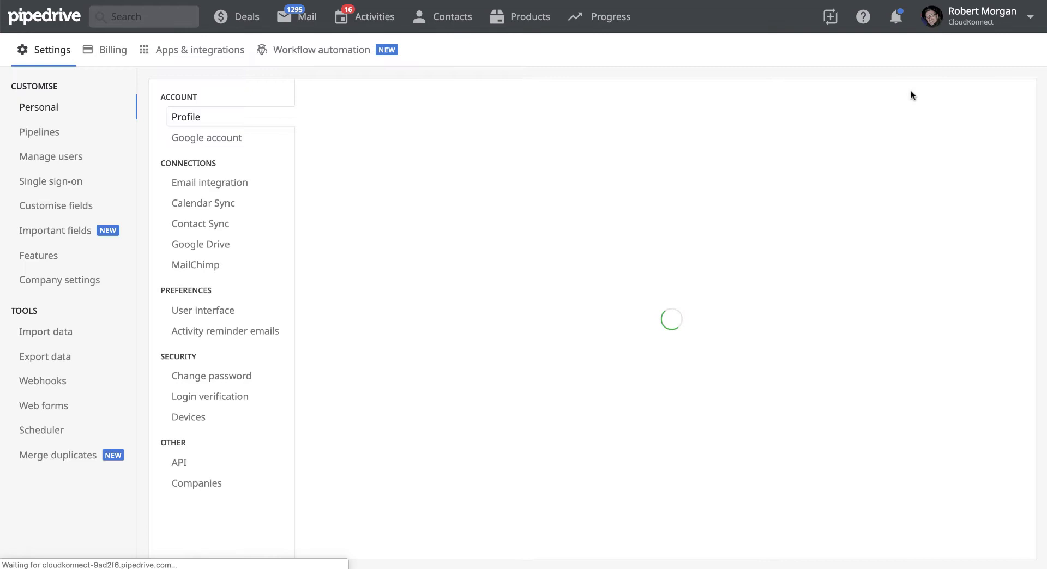
pyautogui.click(47, 209)
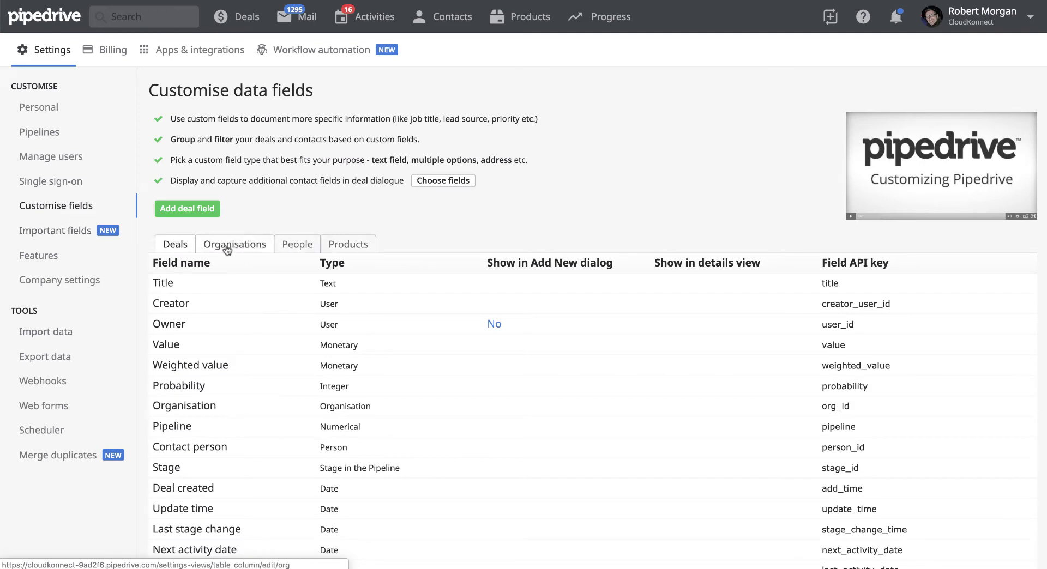
pyautogui.click(299, 248)
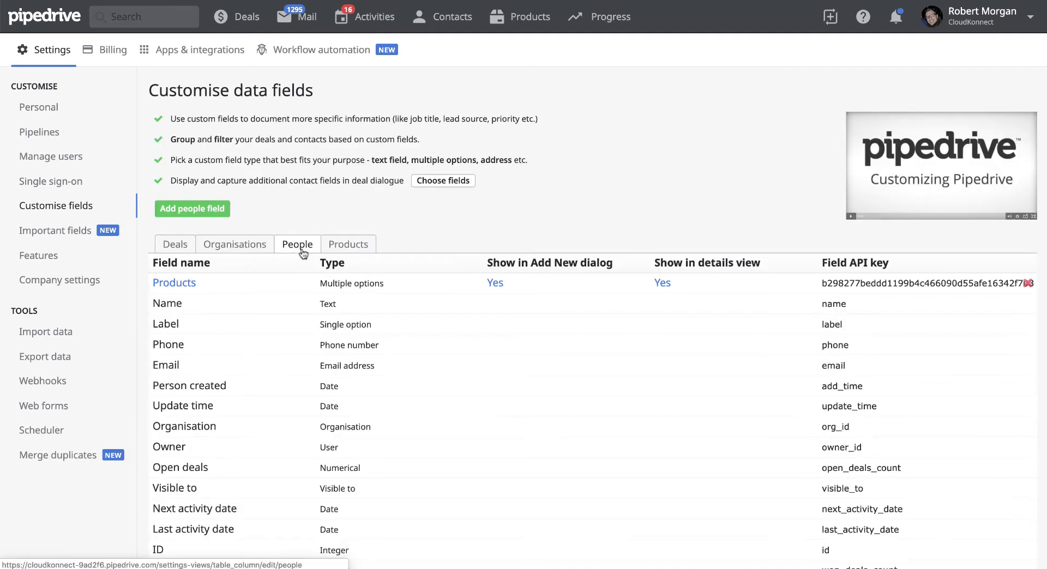
pyautogui.click(174, 285)
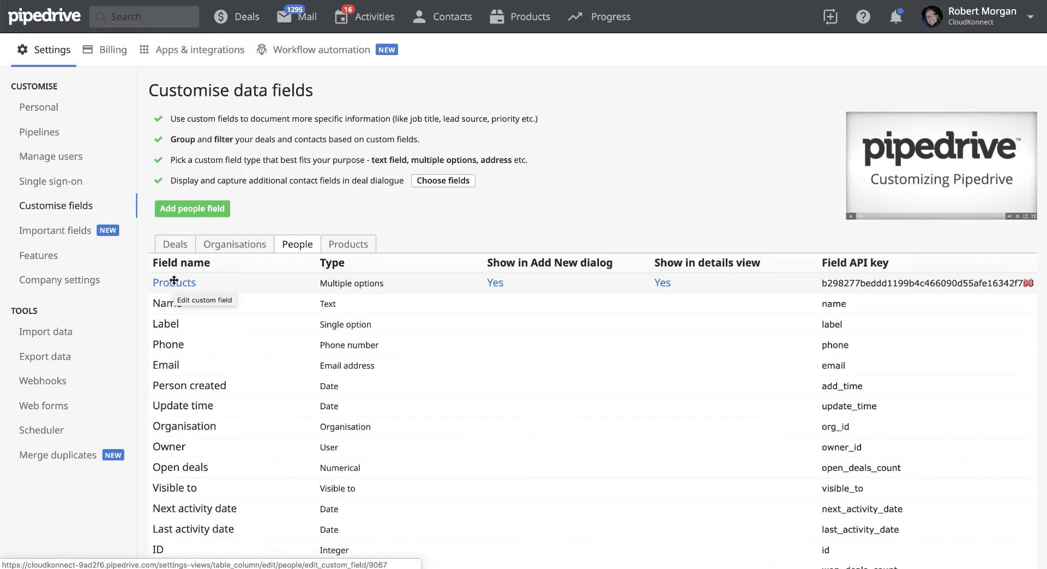
# Add a multiple-options people field named Client Type with the values Inner Circle Current and Inner Circle Past
pyautogui.click(179, 210)
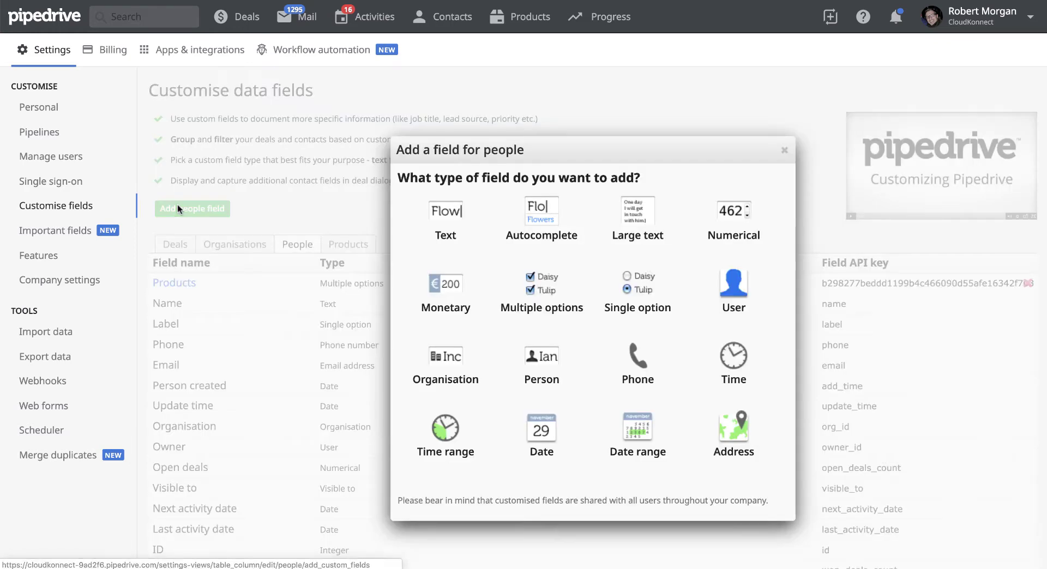
pyautogui.click(539, 293)
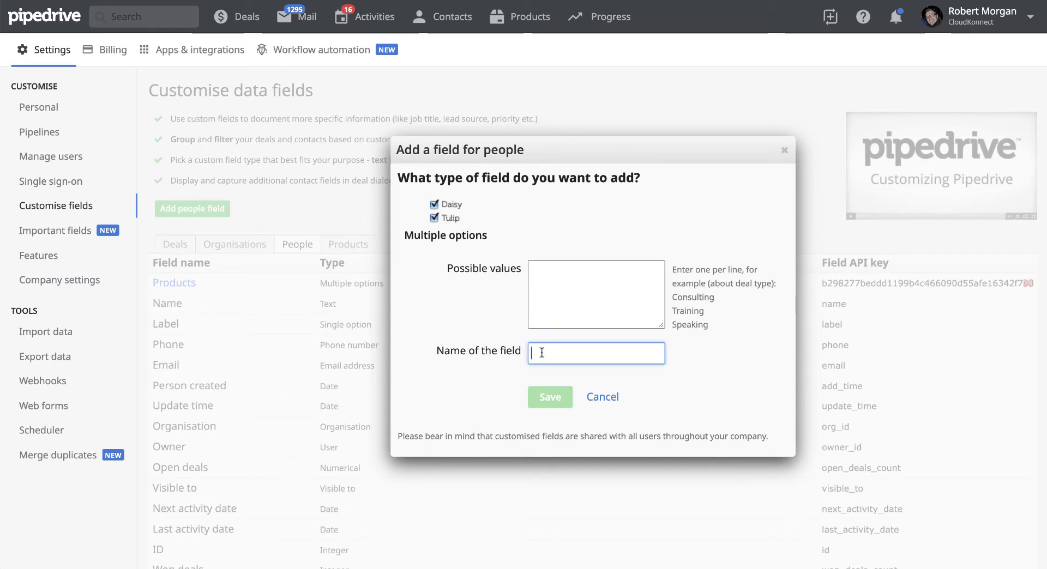
pyautogui.write('Client Typ')
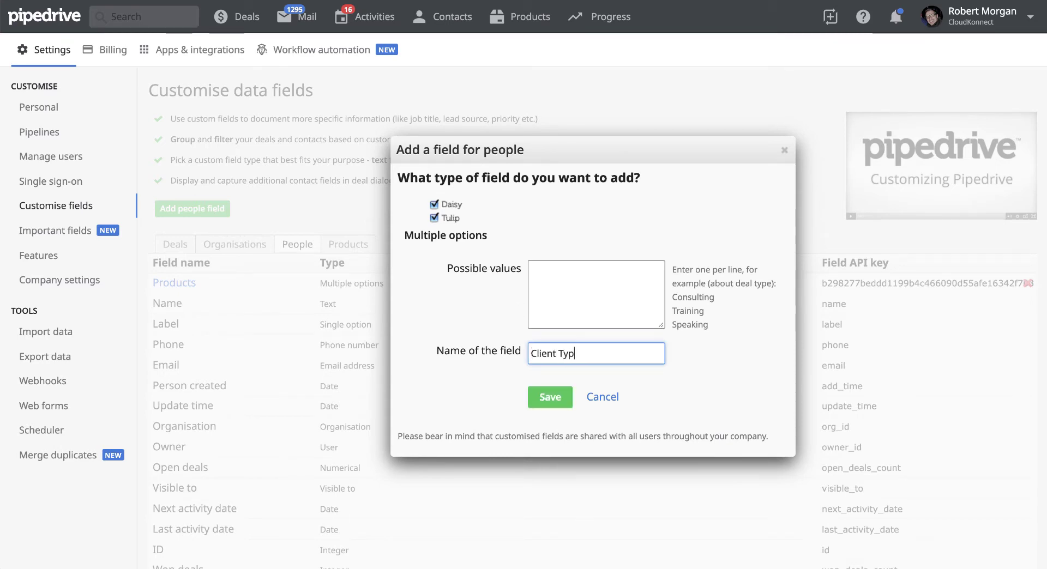
pyautogui.write('e')
pyautogui.click(557, 275)
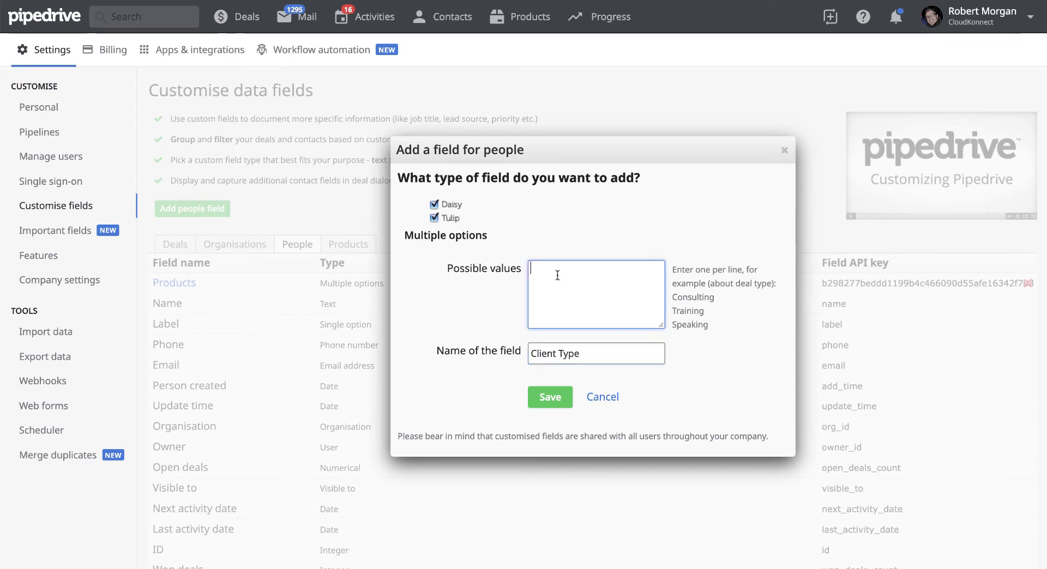
pyautogui.write('Inner Circle Current')
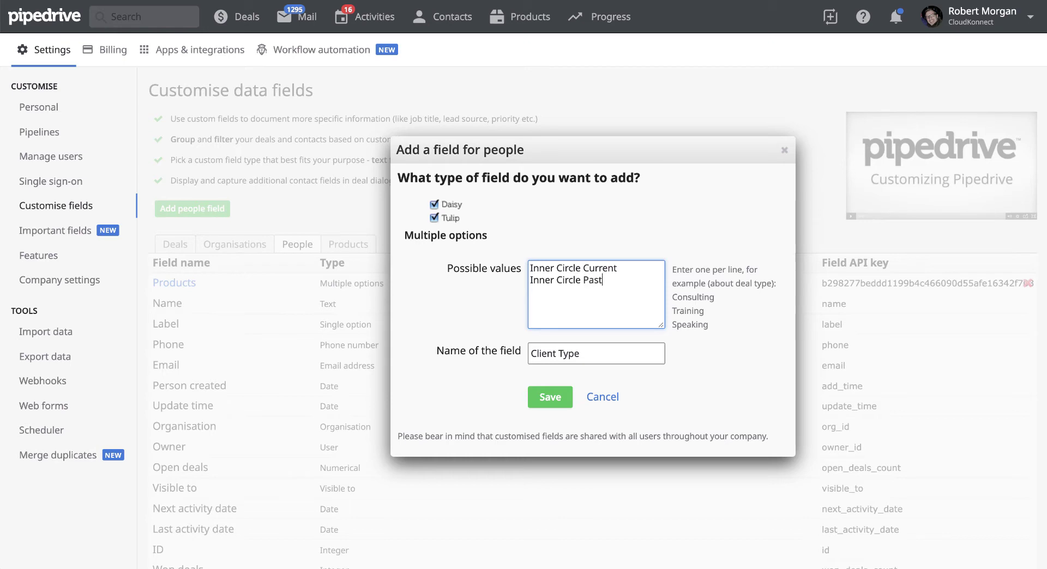
pyautogui.click(546, 403)
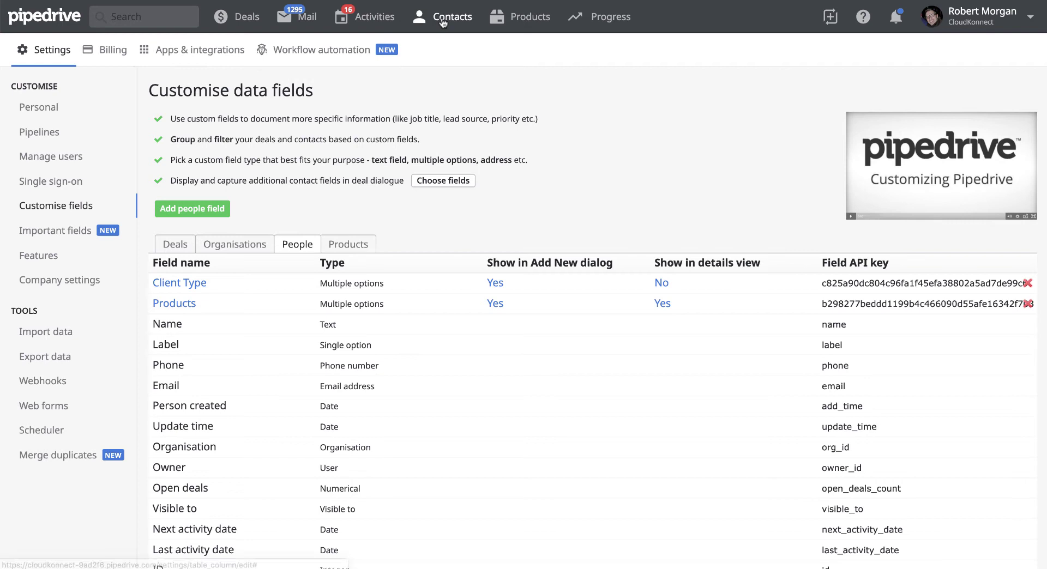
# Open the people contacts and display them as a list instead of a timeline
pyautogui.moveTo(442, 20)
pyautogui.click(440, 48)
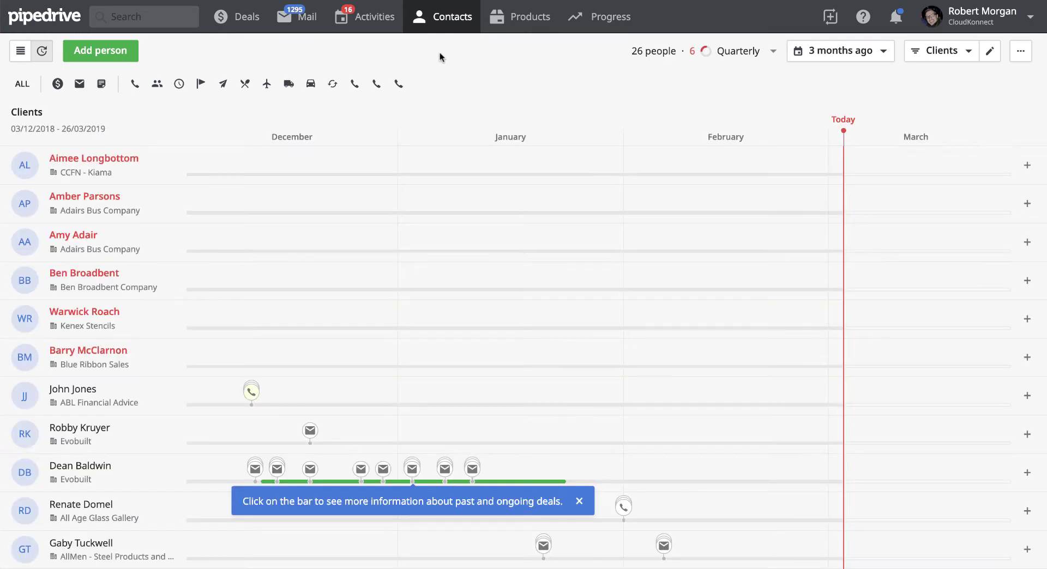
pyautogui.click(20, 52)
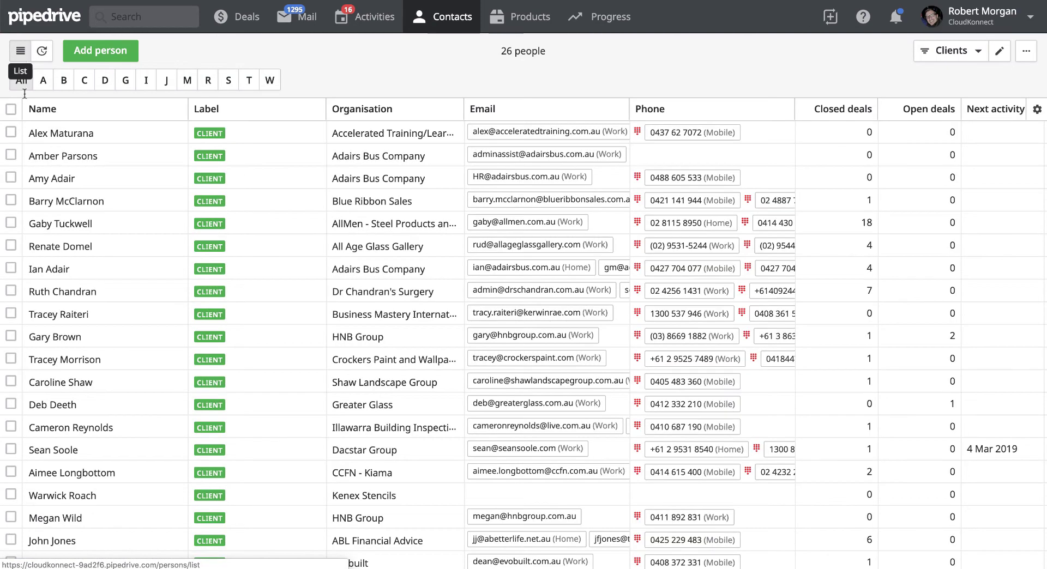
# Set Client Type to Inner Circle Current on the record of the first person in the list and save it
pyautogui.click(67, 133)
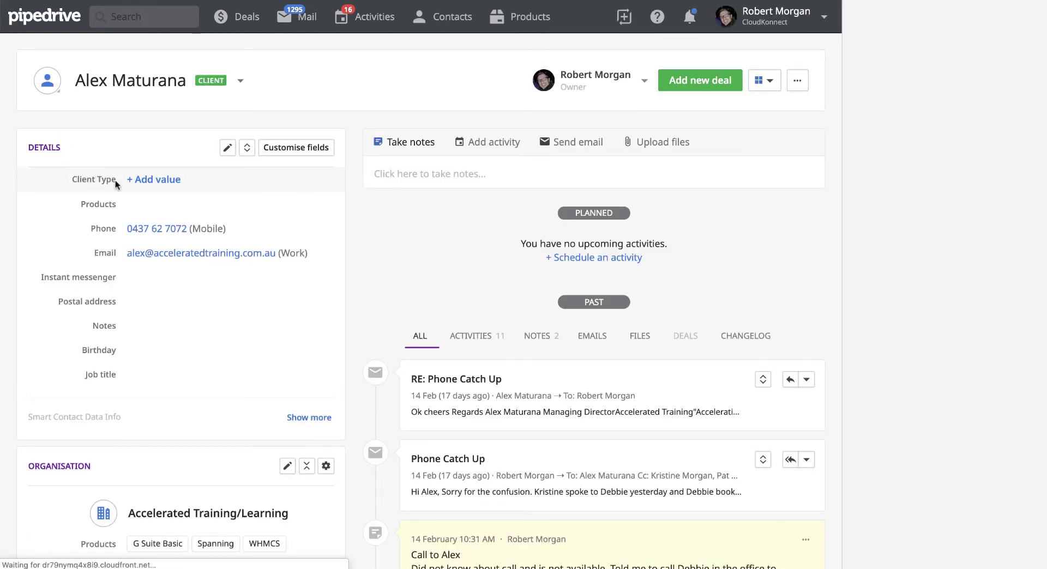
pyautogui.click(142, 185)
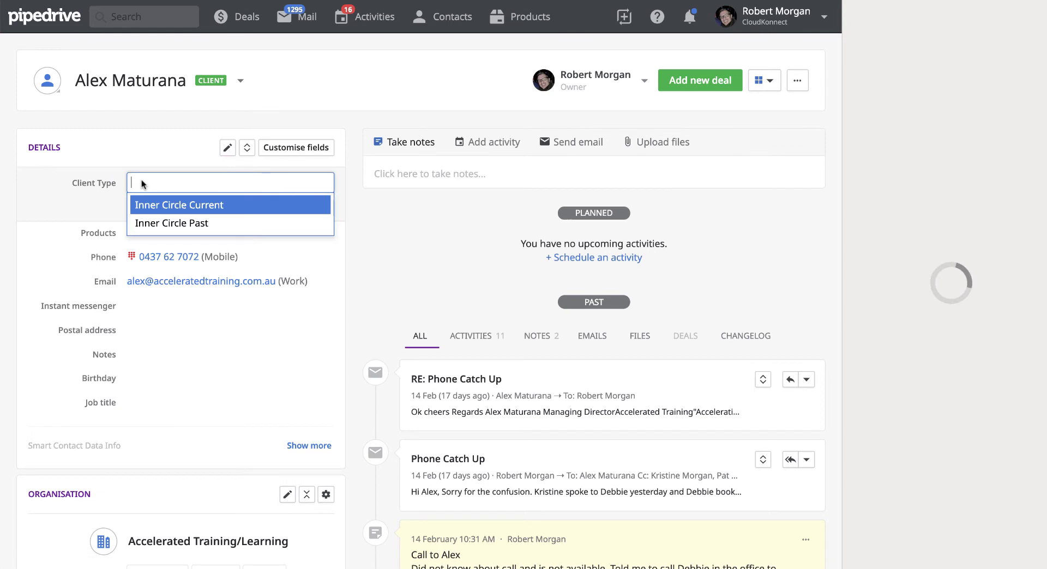
pyautogui.click(151, 209)
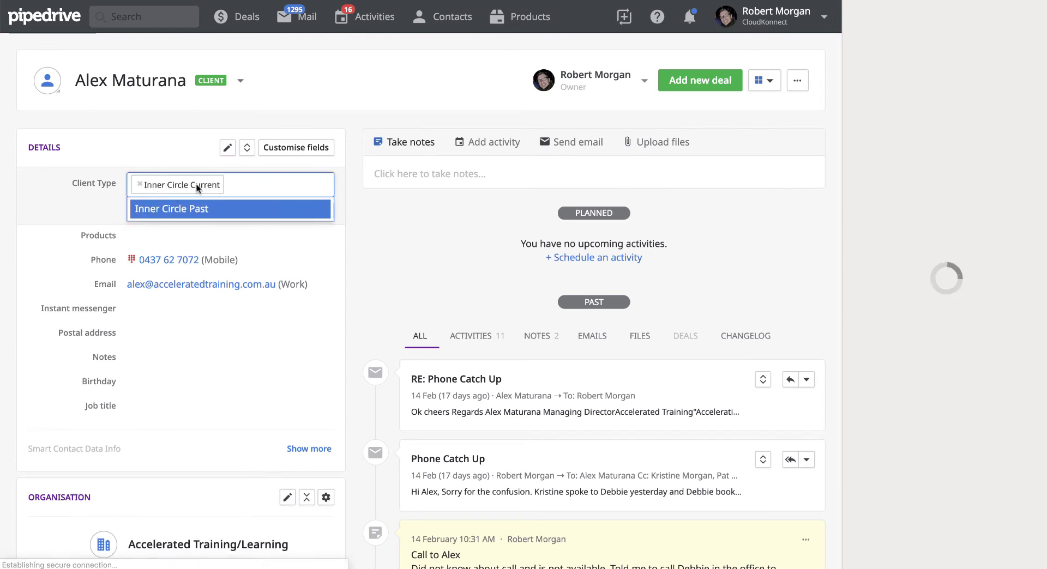
pyautogui.click(266, 234)
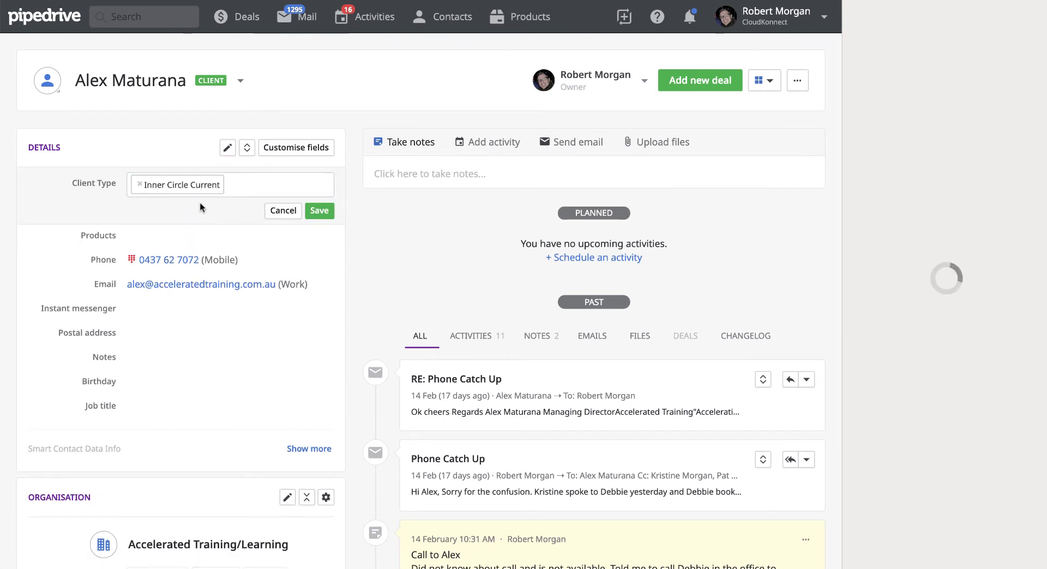
pyautogui.click(317, 211)
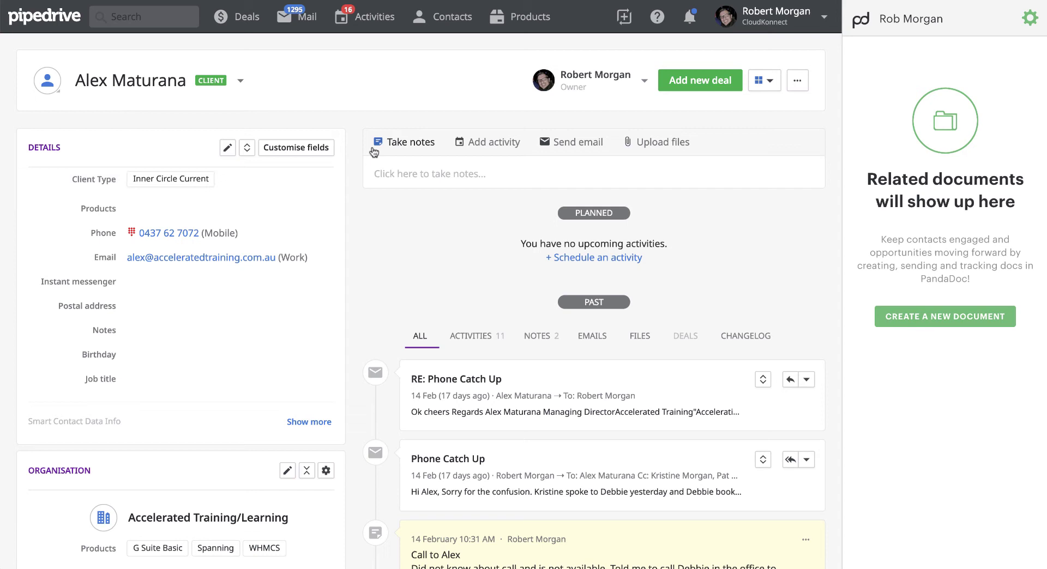
pyautogui.click(797, 81)
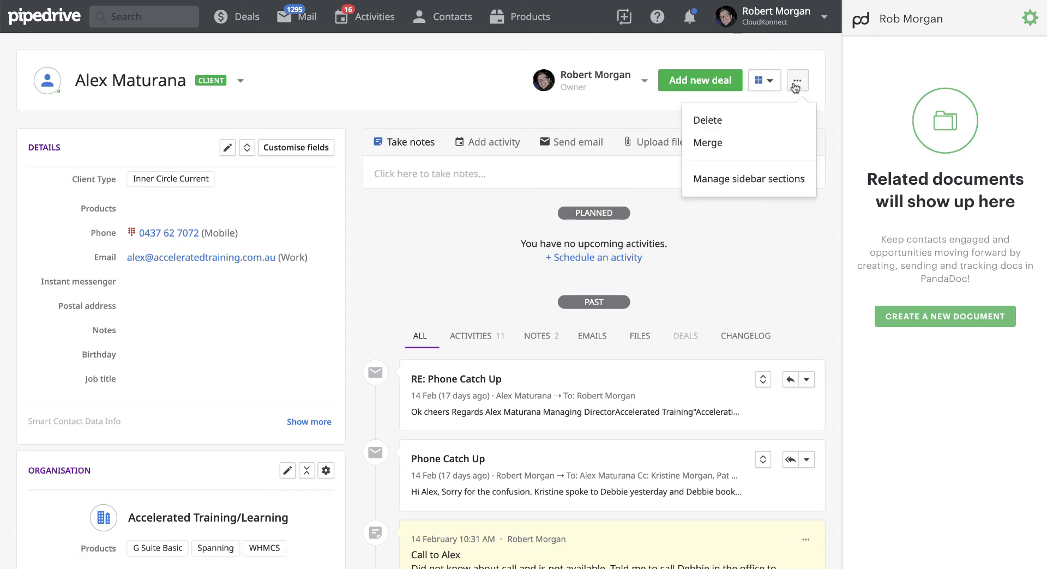
pyautogui.click(409, 83)
# Return to the people list and filter it by Spanning Clients
pyautogui.moveTo(425, 21)
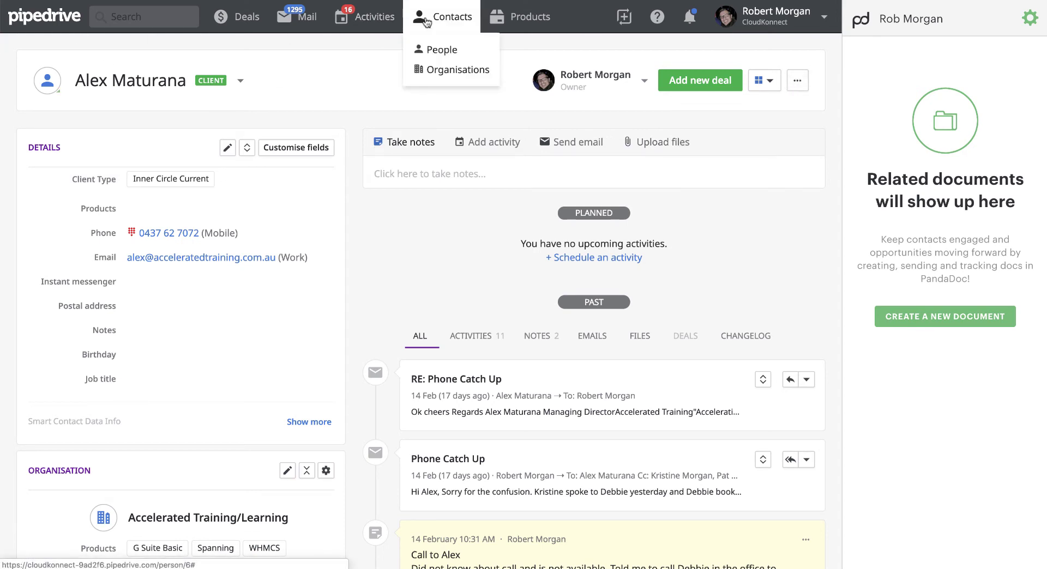
pyautogui.click(436, 50)
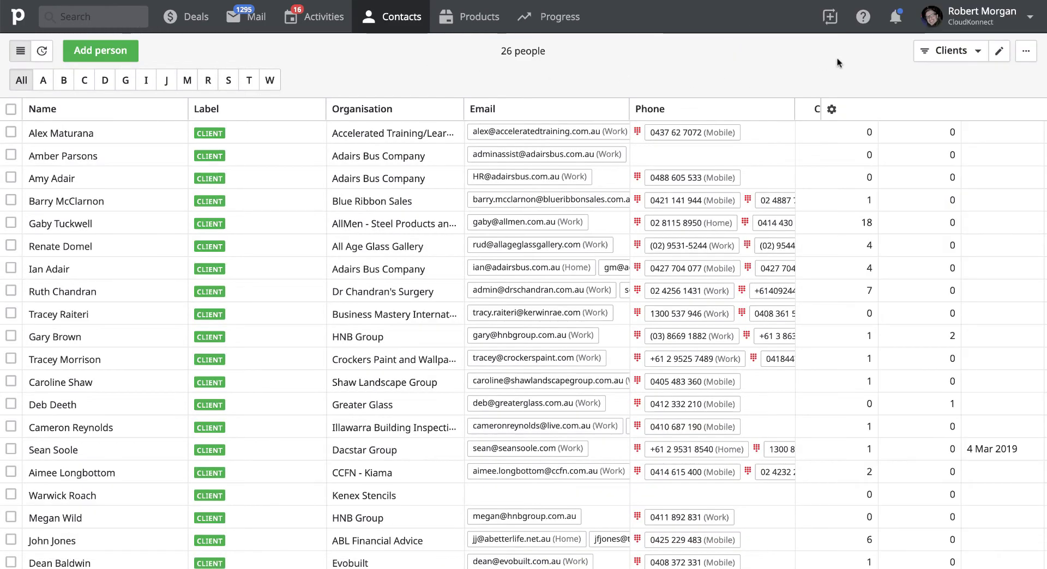
pyautogui.click(952, 52)
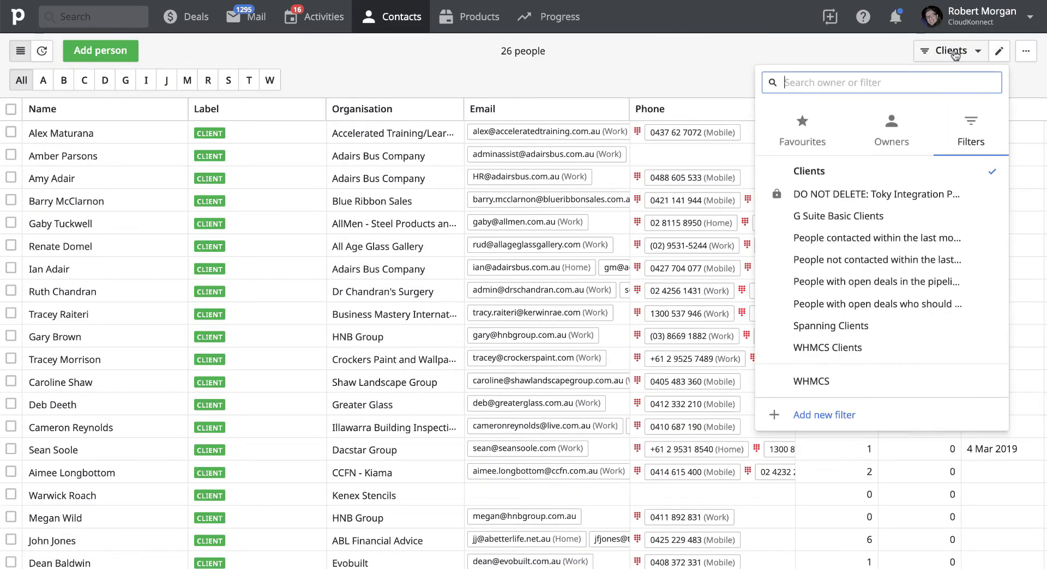
pyautogui.click(820, 326)
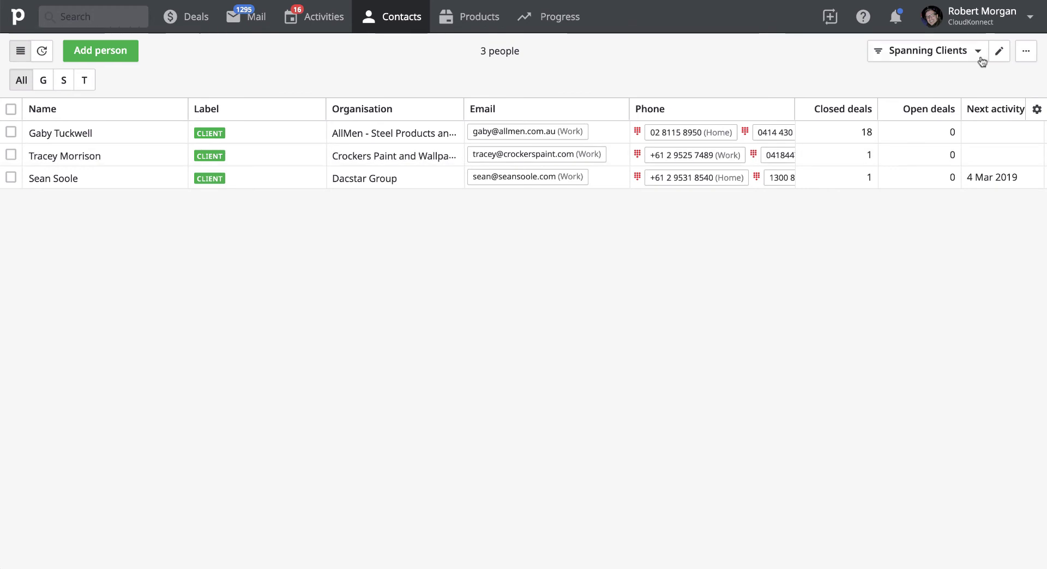
# Review the Spanning Clients filter's product condition, operator choices and visibility options, preview its matches, and close the editor without saving
pyautogui.click(998, 52)
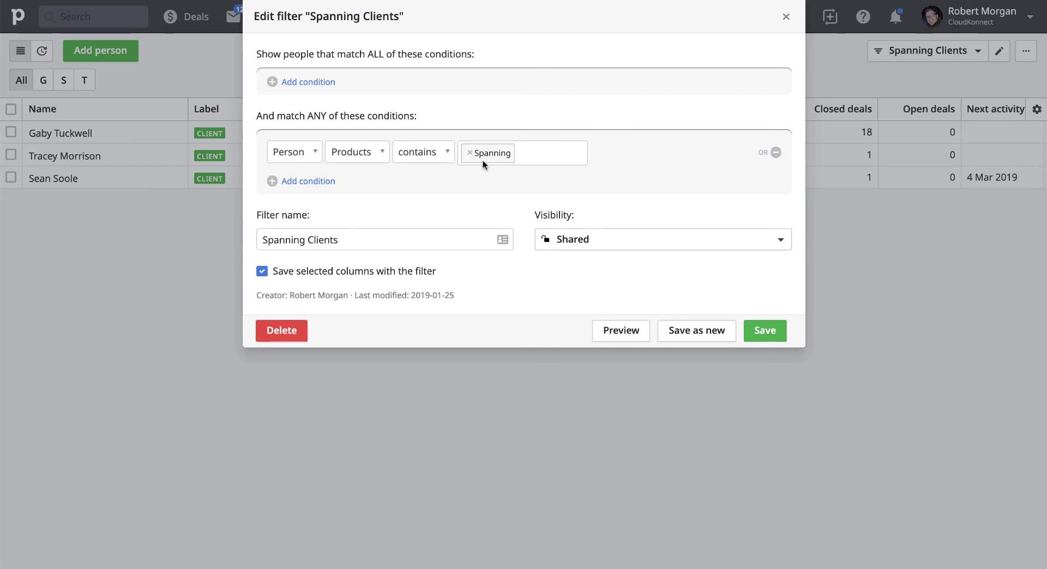
pyautogui.click(418, 153)
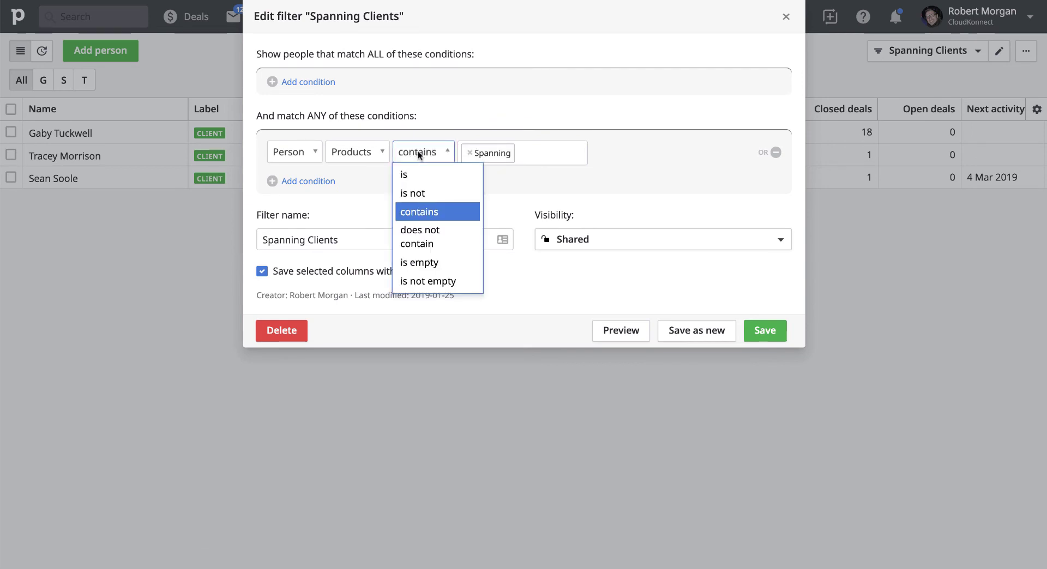
pyautogui.click(418, 212)
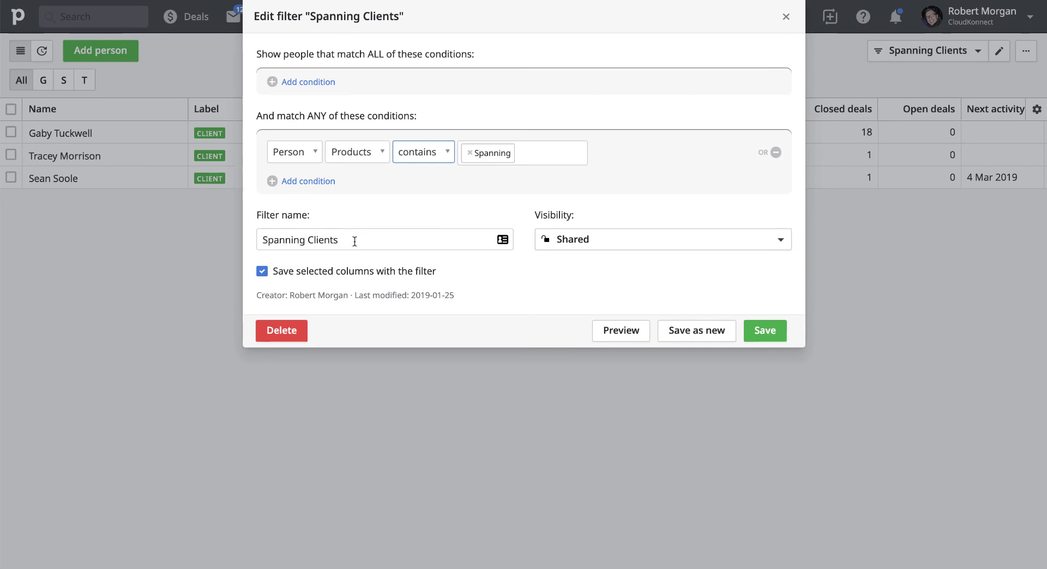
pyautogui.click(573, 244)
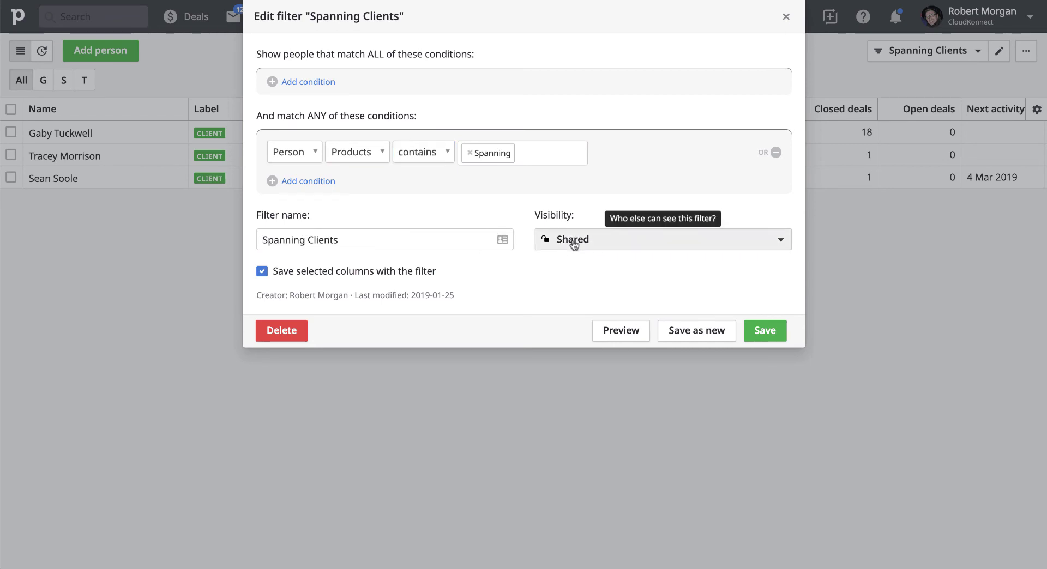
pyautogui.press('Down')
pyautogui.press('Up')
pyautogui.press('Down')
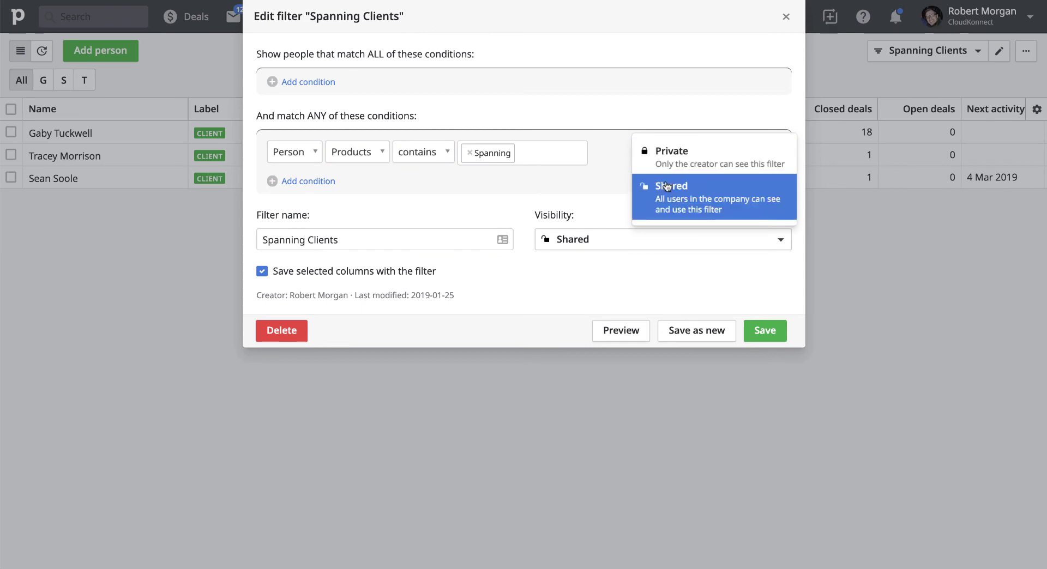
pyautogui.click(585, 241)
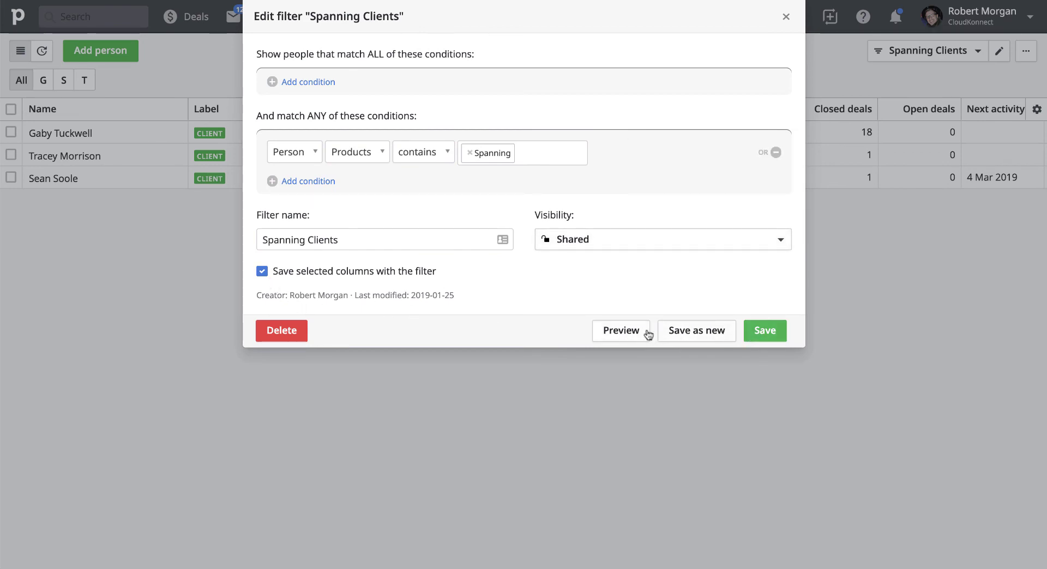
pyautogui.click(624, 330)
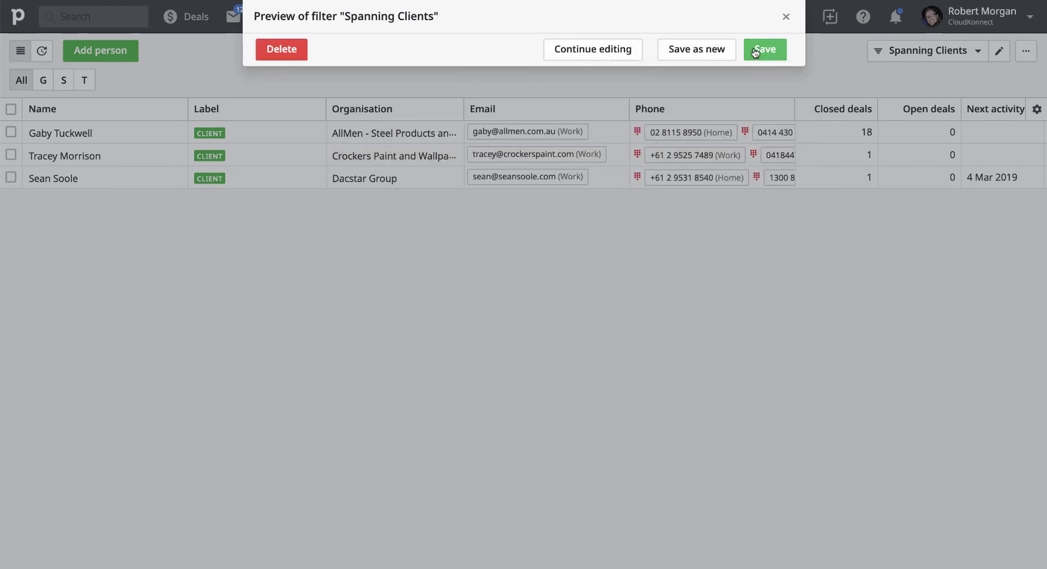
pyautogui.click(786, 17)
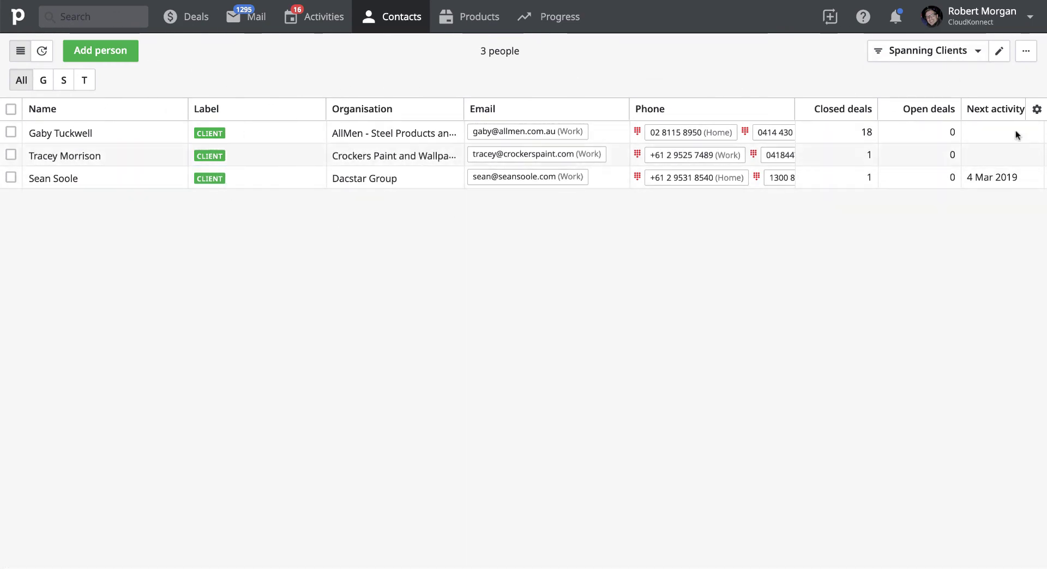
# Filter the people list by WHMCS Clients and select everyone in it for bulk editing
pyautogui.click(932, 51)
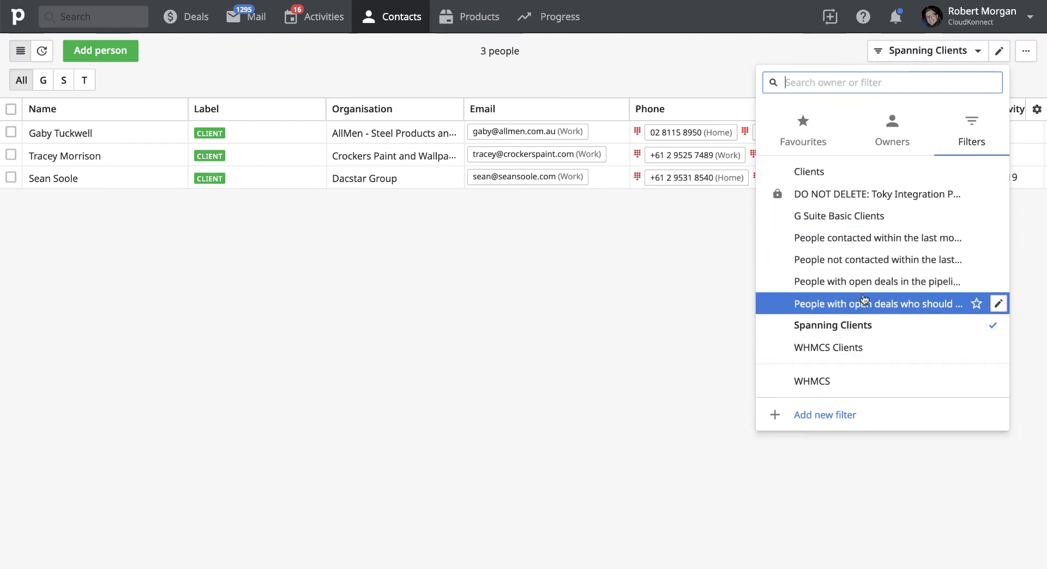
pyautogui.click(855, 347)
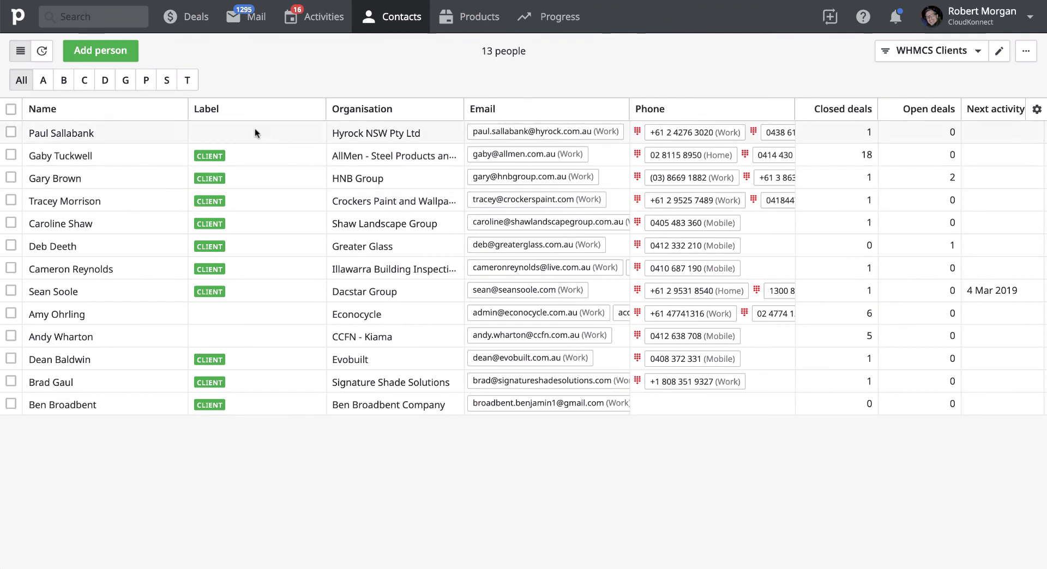
pyautogui.click(10, 111)
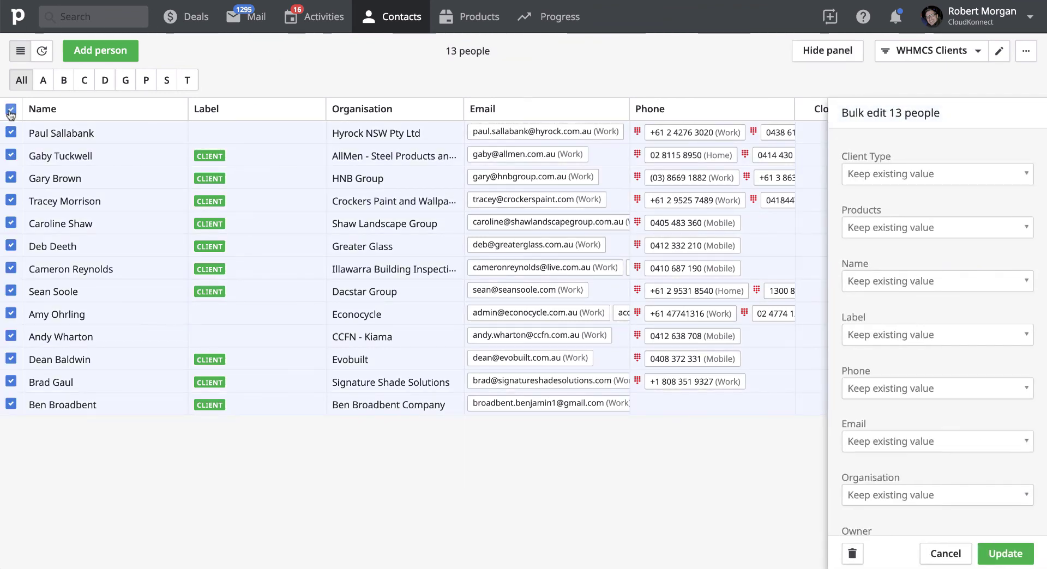